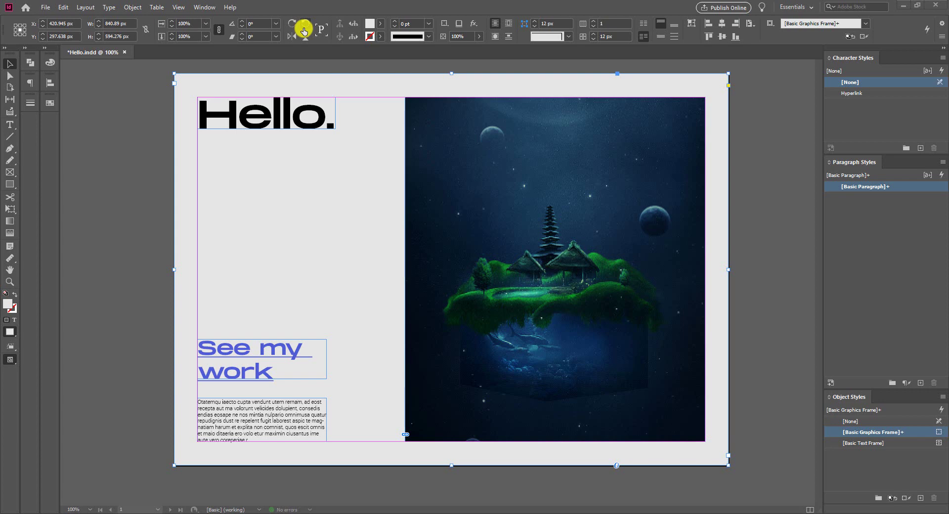
Open the Export dialog to save Hello as HTML in the sampled folder.
left_click(44, 7)
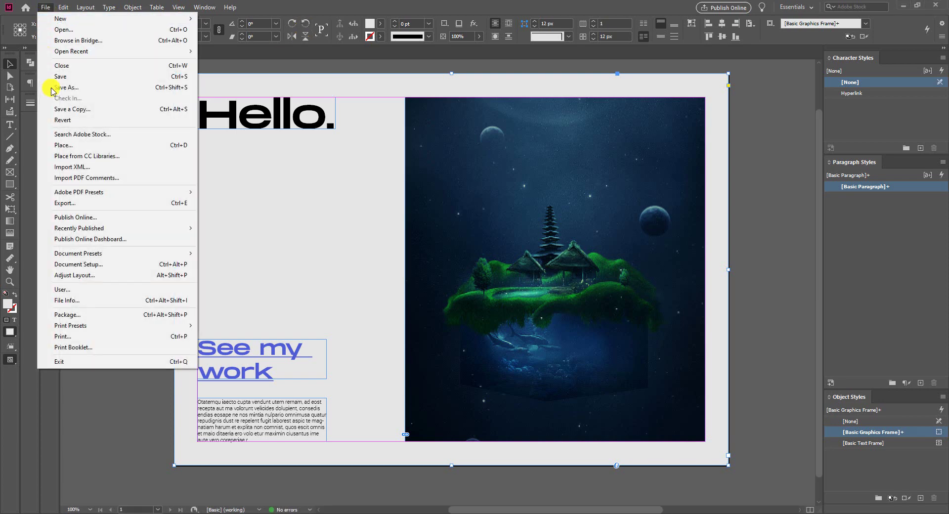
left_click(78, 206)
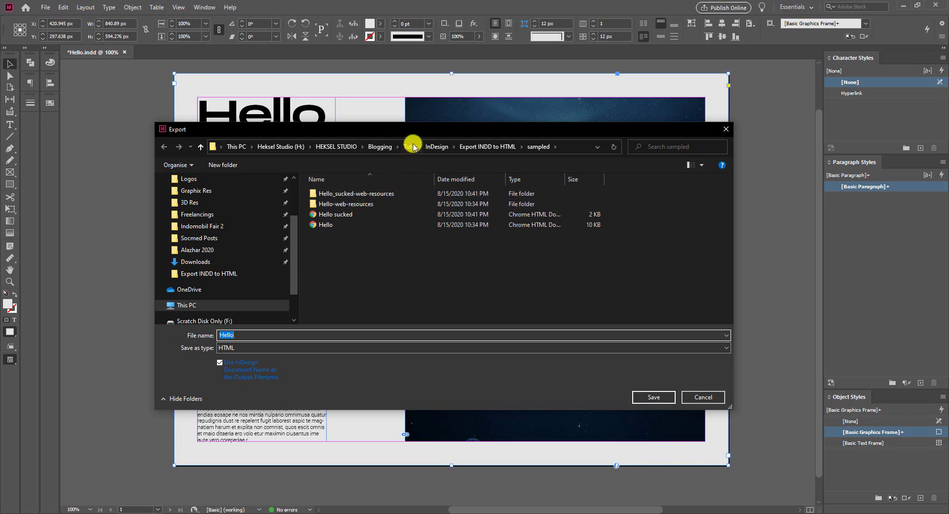
left_click_drag(441, 131, 404, 116)
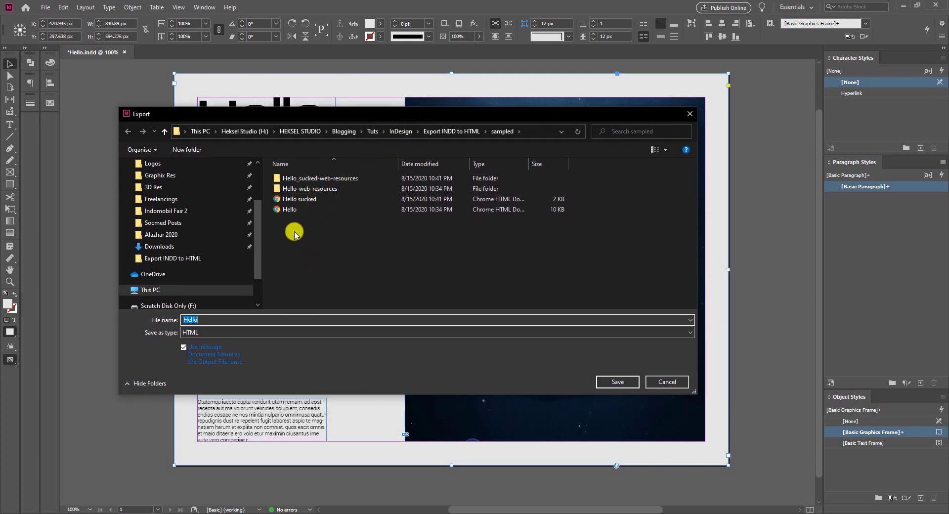
In Chrome, scroll through the plain Hello_sucked page, then view the styled Hello page.
key("Escape")
key("alt+Tab")
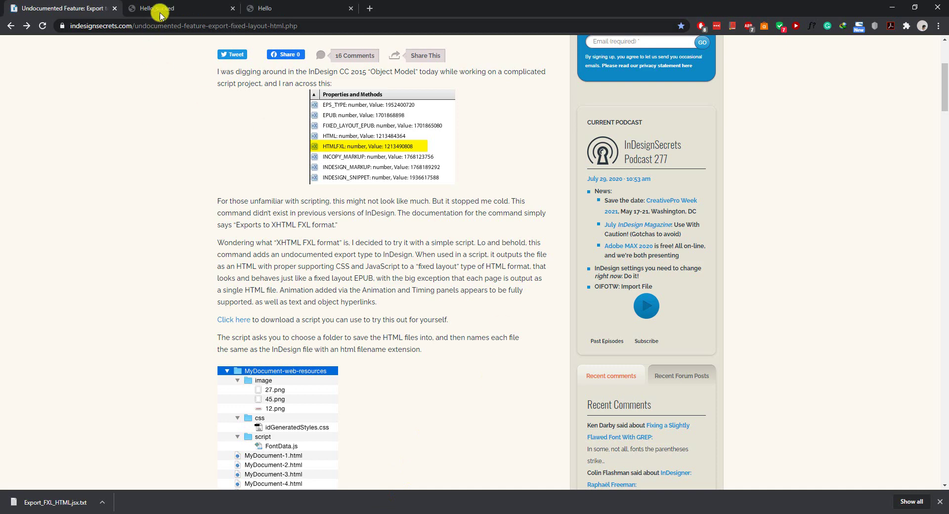
left_click(159, 12)
scroll(293, 202, "down", 3)
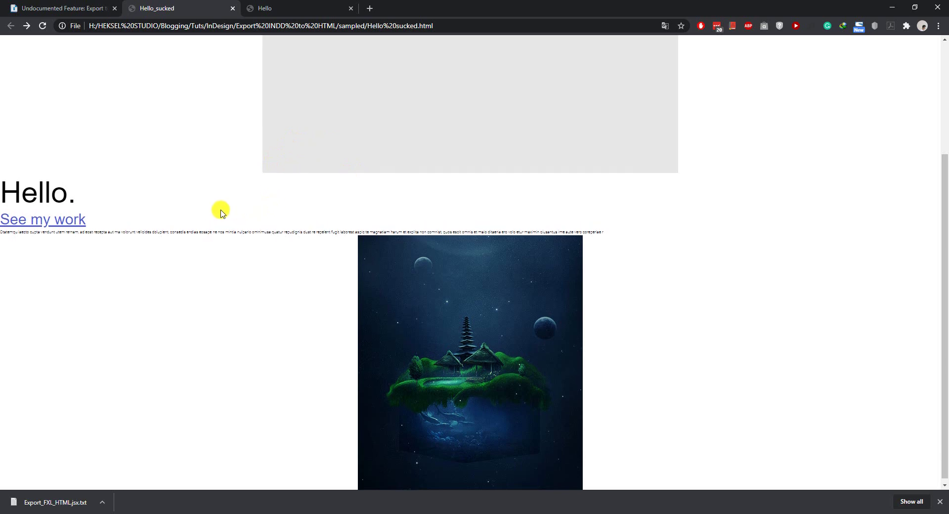
scroll(221, 209, "up", 3)
scroll(183, 369, "down", 3)
scroll(229, 138, "up", 3)
scroll(201, 121, "down", 3)
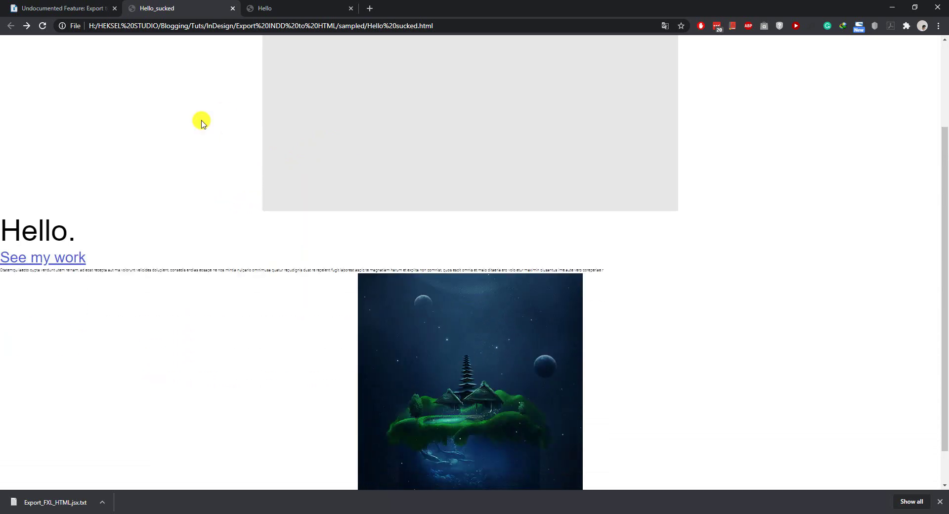
left_click(315, 8)
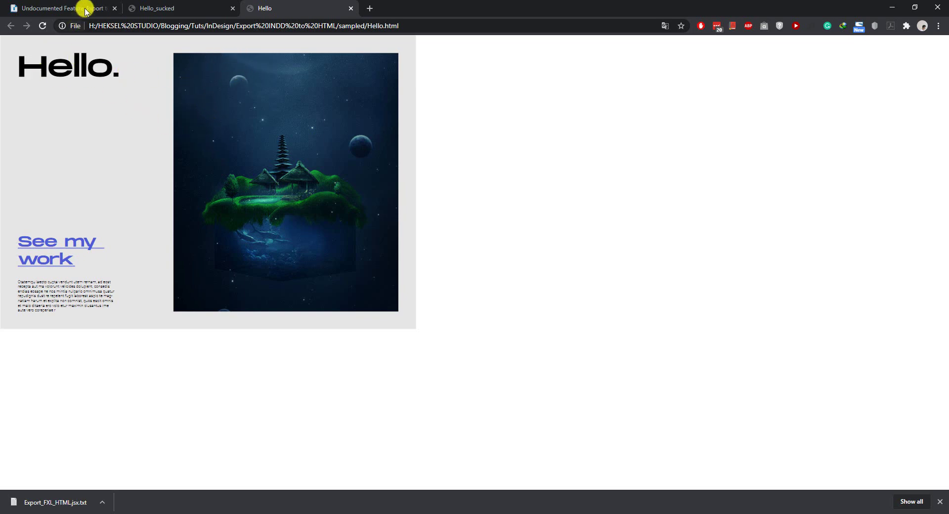
Return to the InDesignSecrets fixed-layout HTML article and scroll down to its script link.
left_click(85, 8)
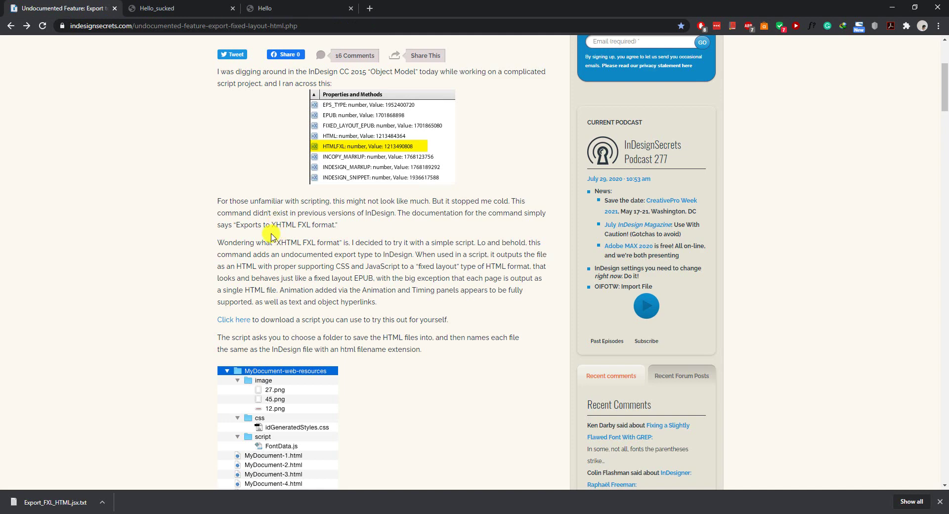
scroll(271, 238, "up", 4)
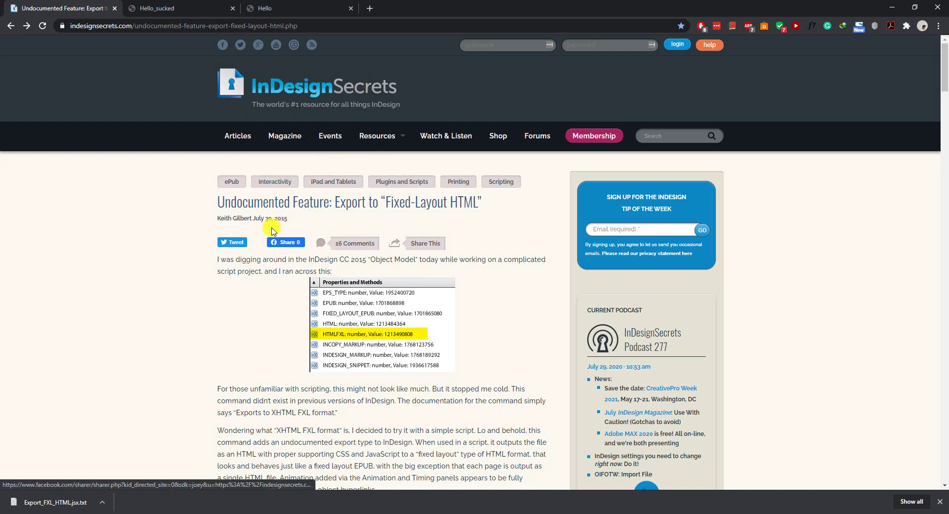
scroll(233, 317, "down", 1)
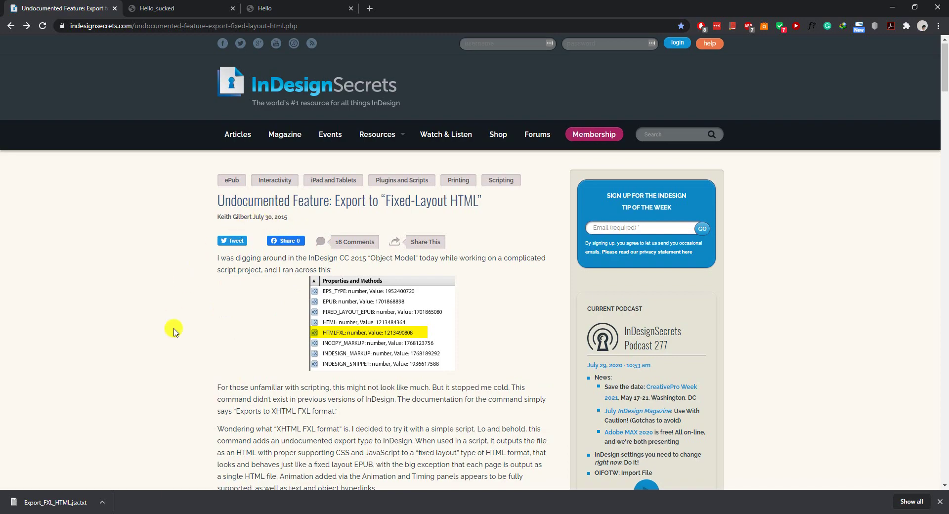
scroll(191, 186, "down", 6)
scroll(255, 266, "down", 1)
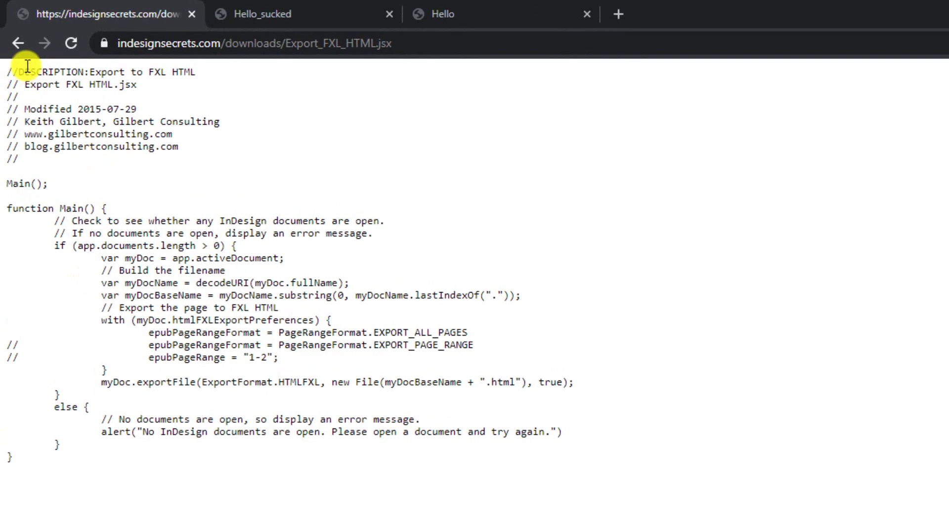
Copy the entire Export_FXL_HTML.jsx script text.
left_click_drag(7, 72, 634, 466)
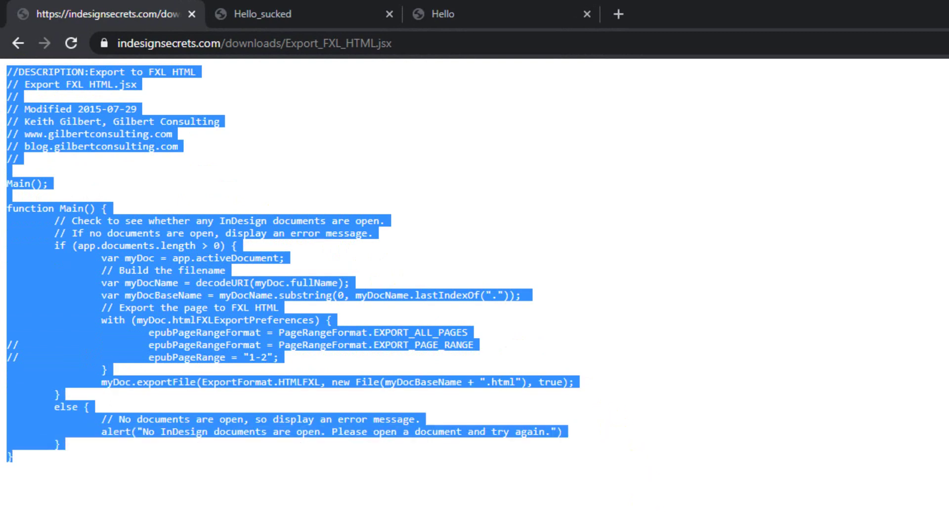
right_click(97, 121)
left_click(144, 134)
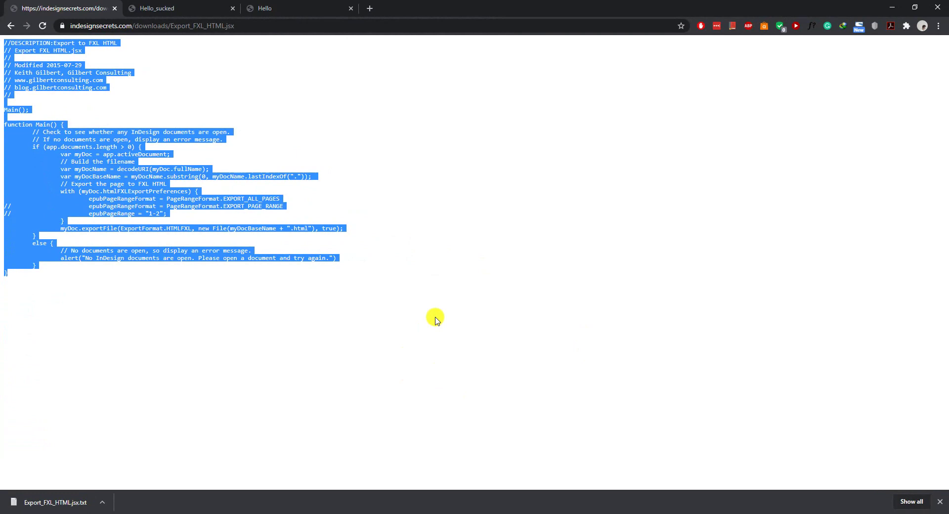
Paste the script into a new Notepad document and start Save As.
key("super")
type("notepad")
key("Return")
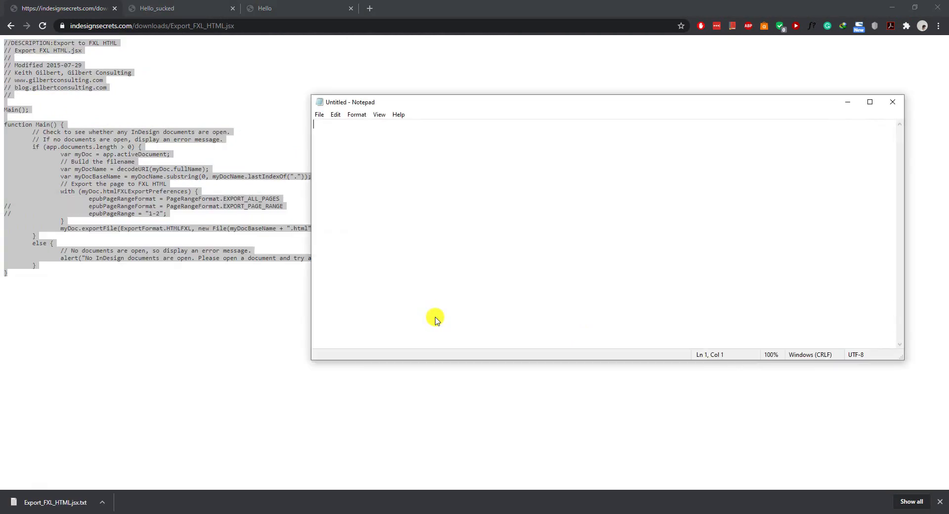
key("ctrl+v")
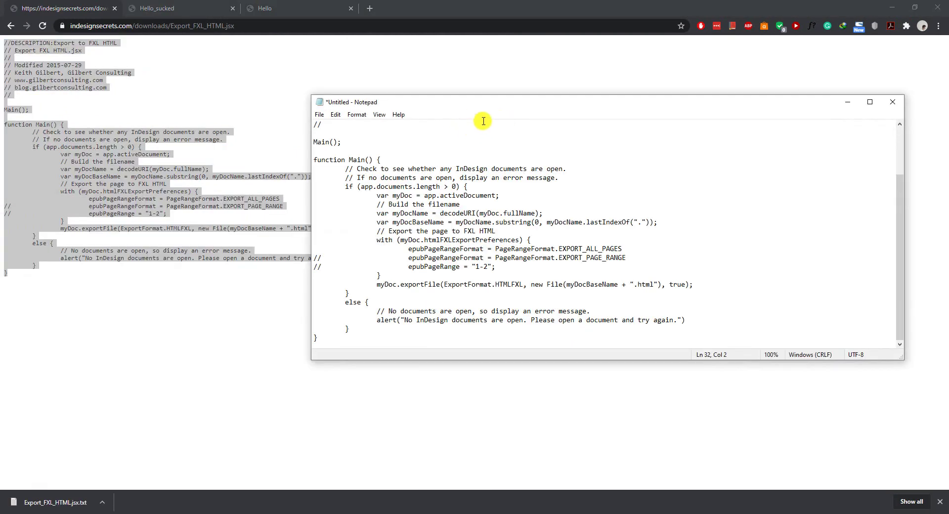
left_click(320, 117)
left_click(346, 163)
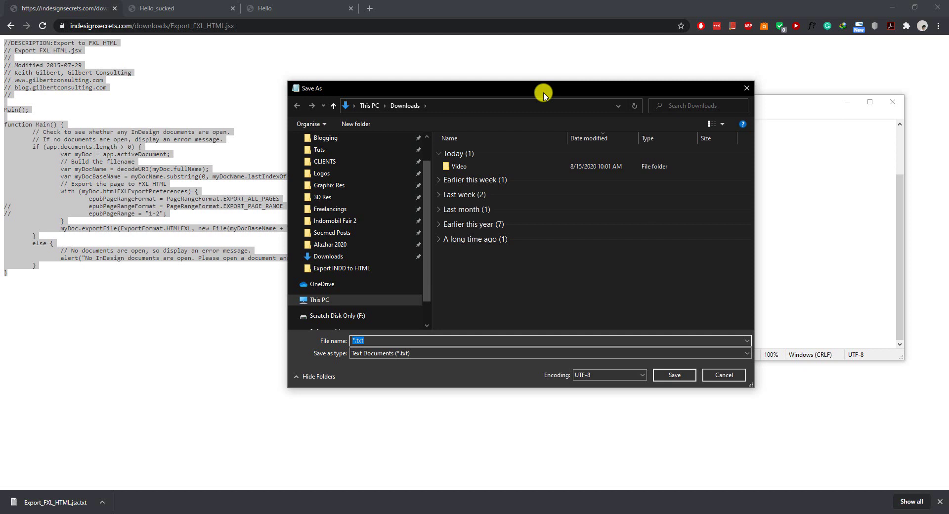
Save the script in Downloads as 'INDD to HTML.jsx' with save type All Files.
left_click_drag(544, 94, 497, 93)
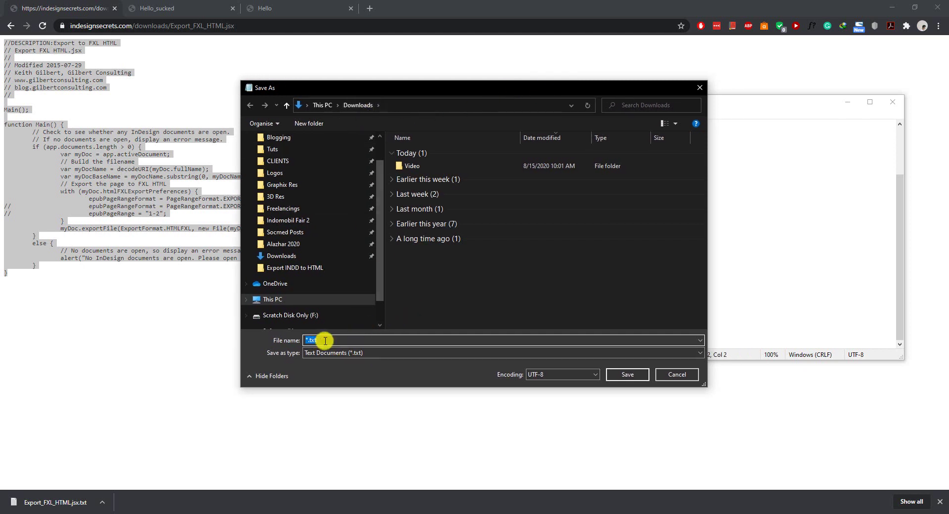
type("INDD to HTML")
left_click(359, 353)
left_click(326, 370)
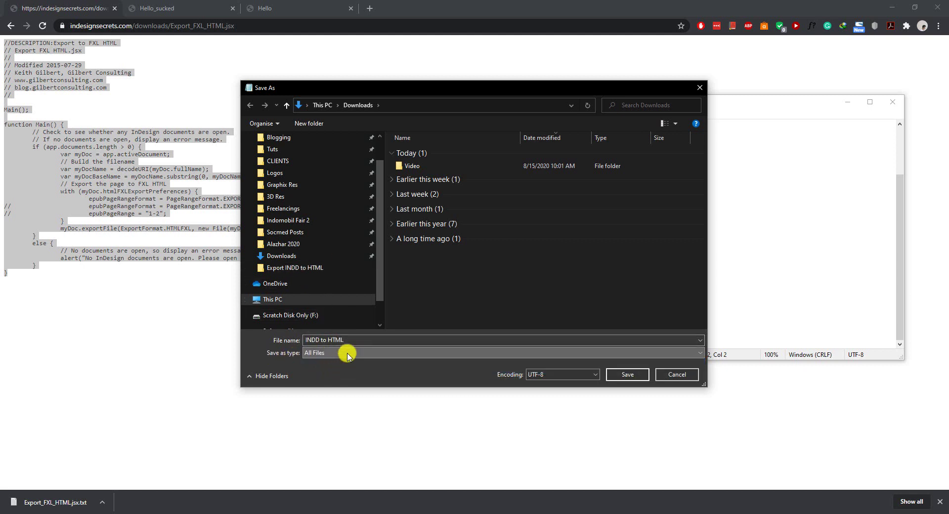
left_click(378, 338)
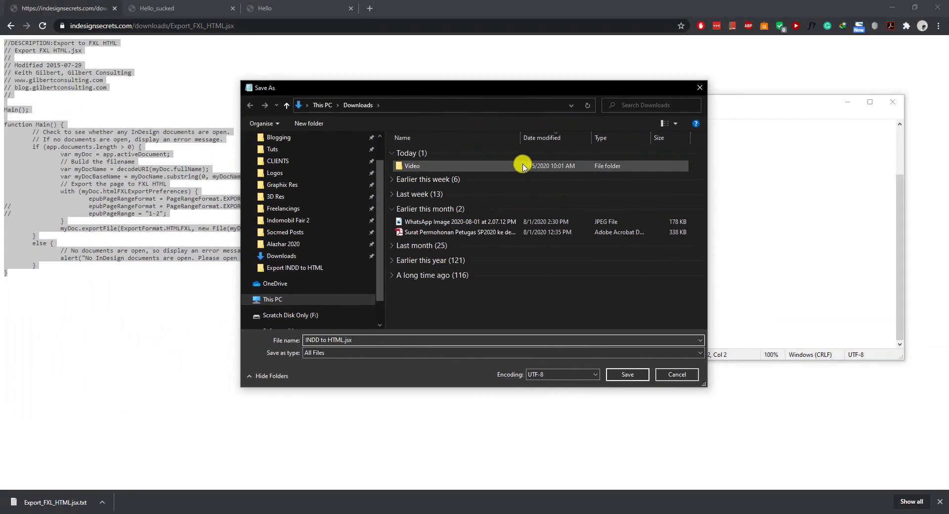
left_click(628, 374)
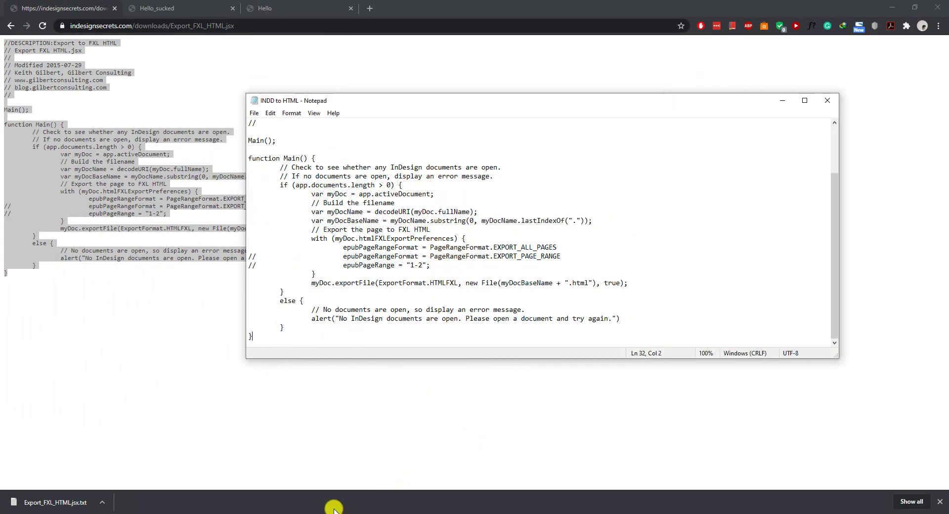
Close Notepad and open InDesign's Scripts panel from Window > Utilities.
left_click(827, 100)
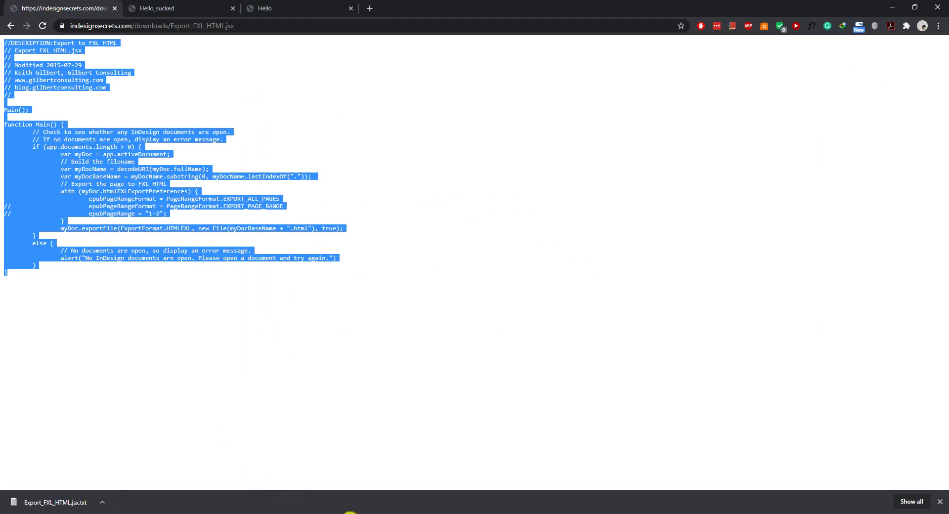
left_click(351, 513)
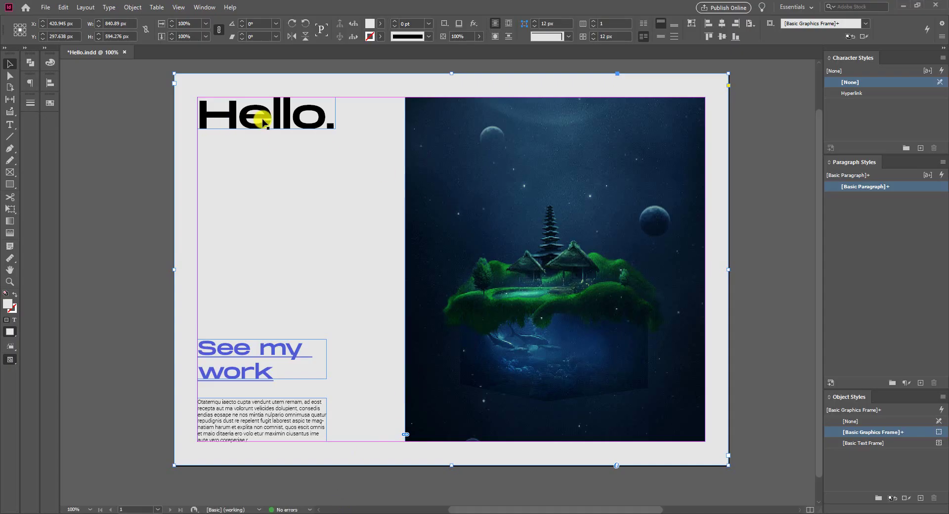
left_click(204, 7)
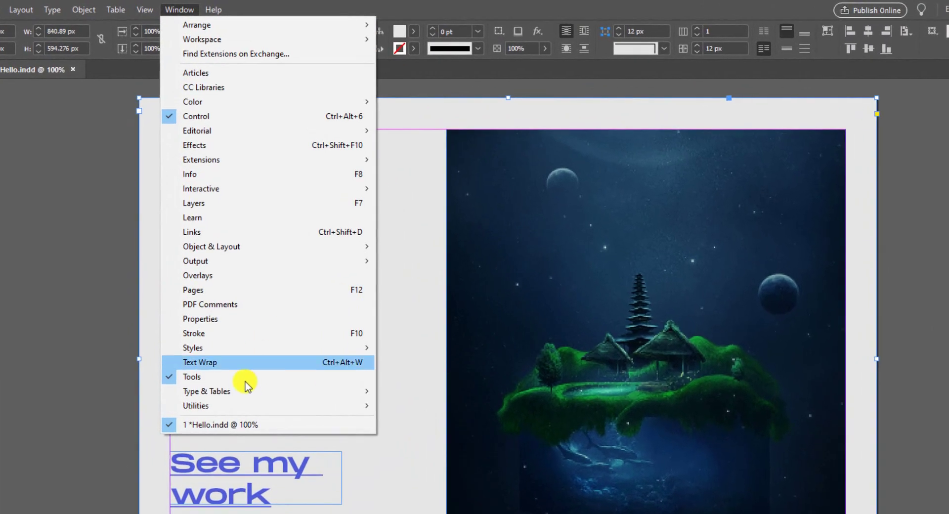
mouse_move(334, 406)
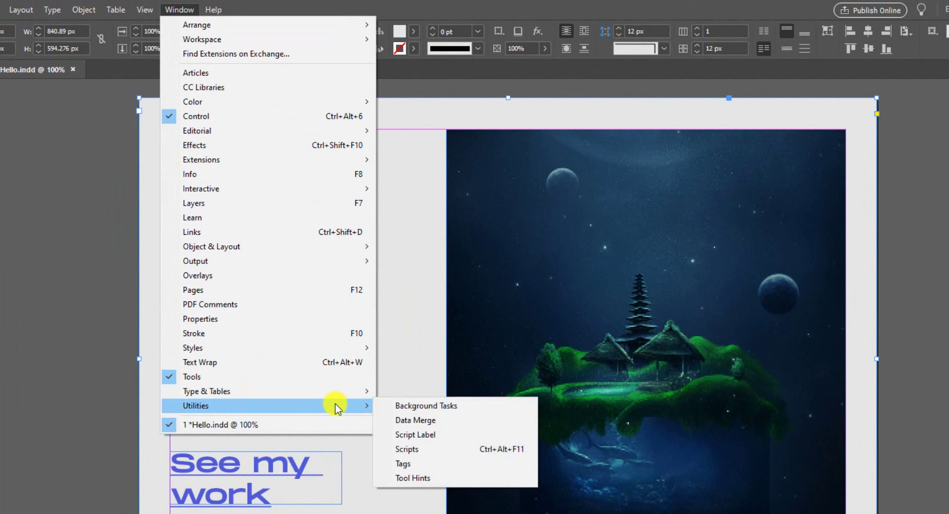
left_click(443, 449)
Move the Scripts panel over the page and bring up the User folder's options.
left_click_drag(229, 182, 650, 199)
left_click(531, 224)
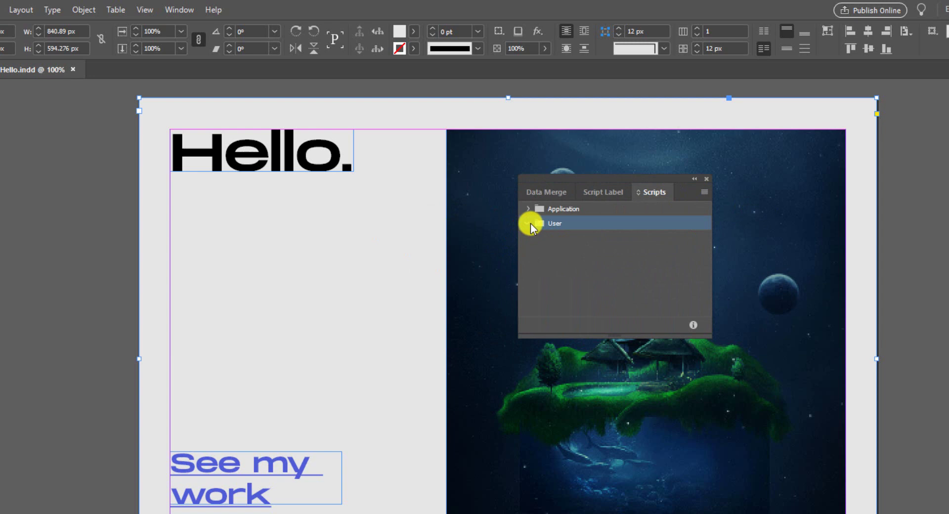
right_click(559, 225)
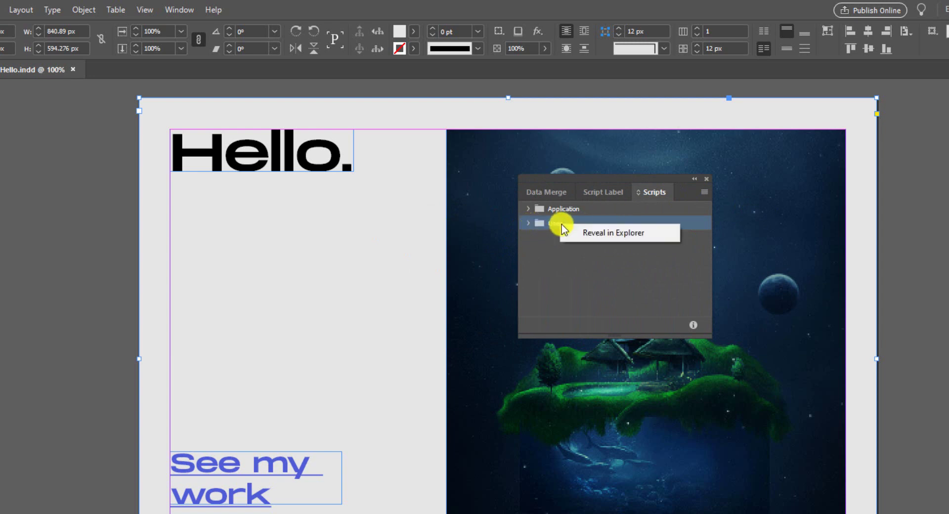
Reveal the Scripts Panel folder in Explorer and copy INDD to HTML from Downloads.
left_click(592, 230)
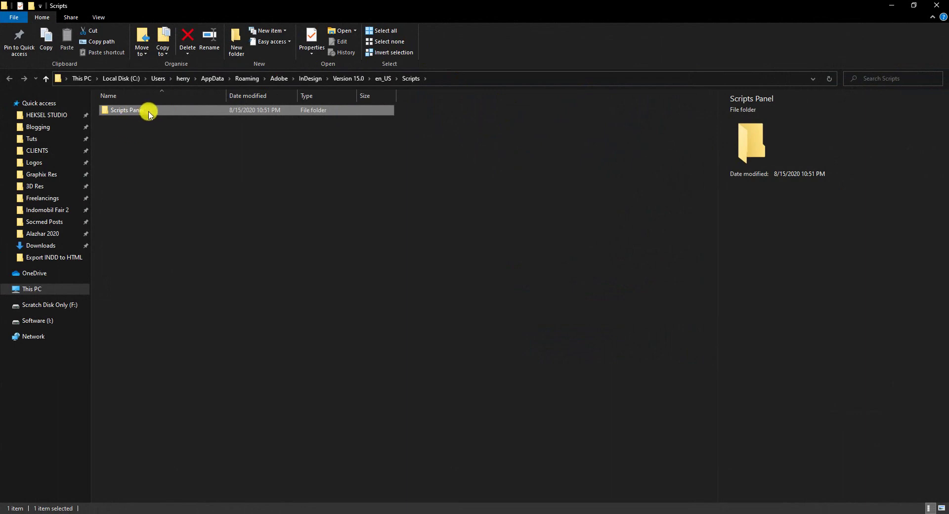
double_click(132, 111)
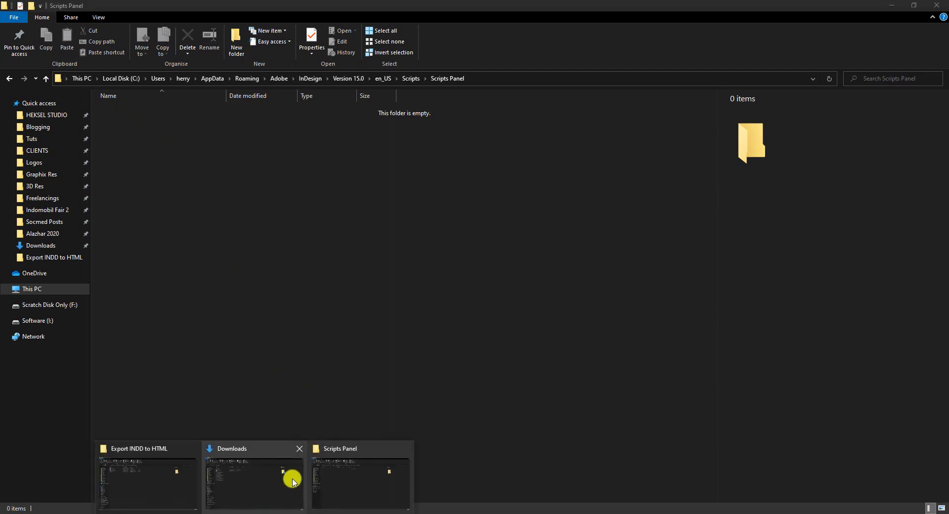
left_click(287, 473)
right_click(171, 127)
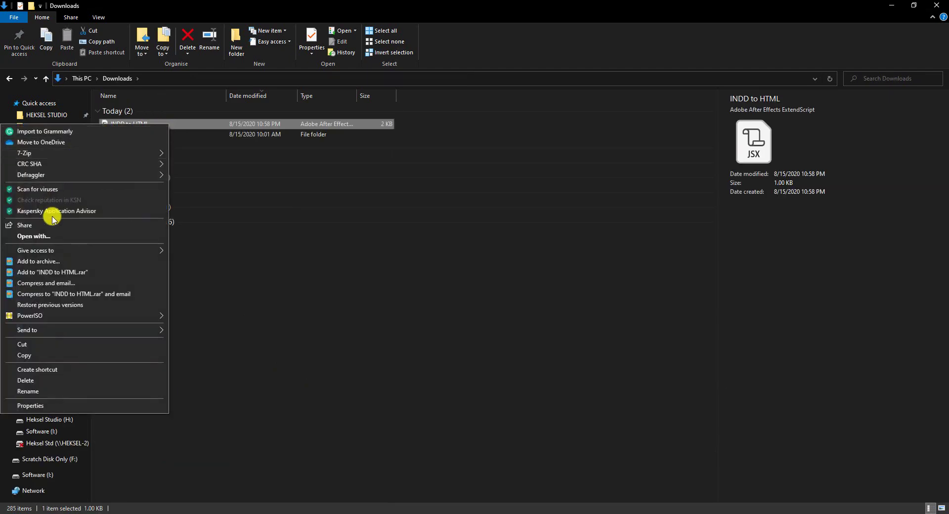
left_click(25, 355)
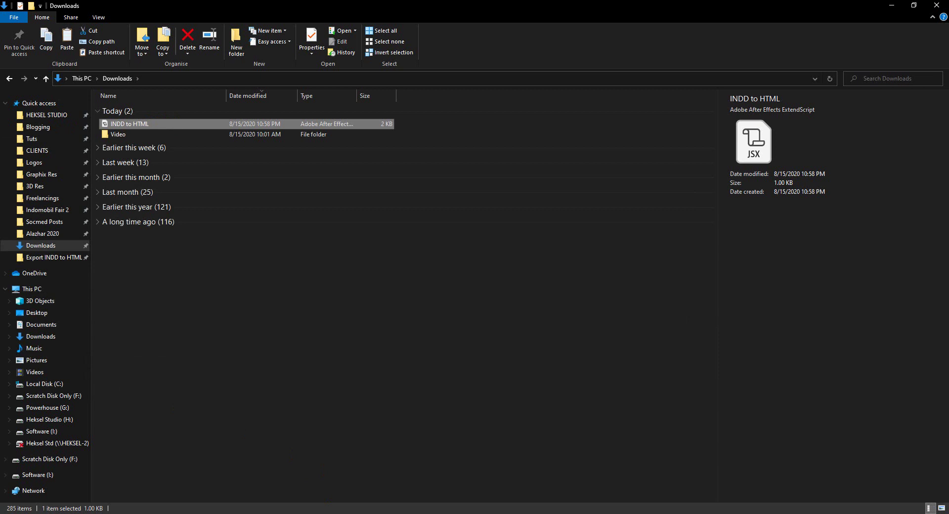
Paste the INDD to HTML script into the Scripts Panel folder and return to InDesign.
left_click(345, 464)
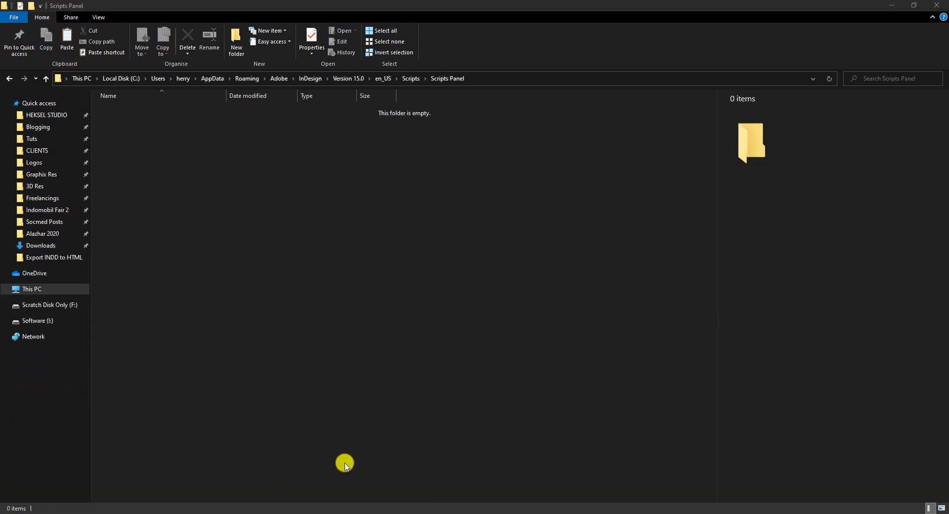
right_click(258, 136)
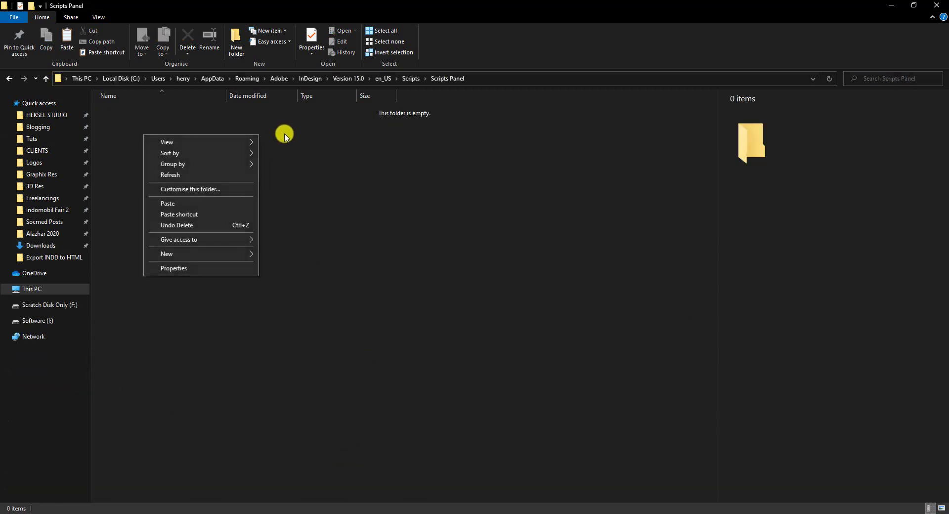
left_click(169, 203)
left_click(337, 511)
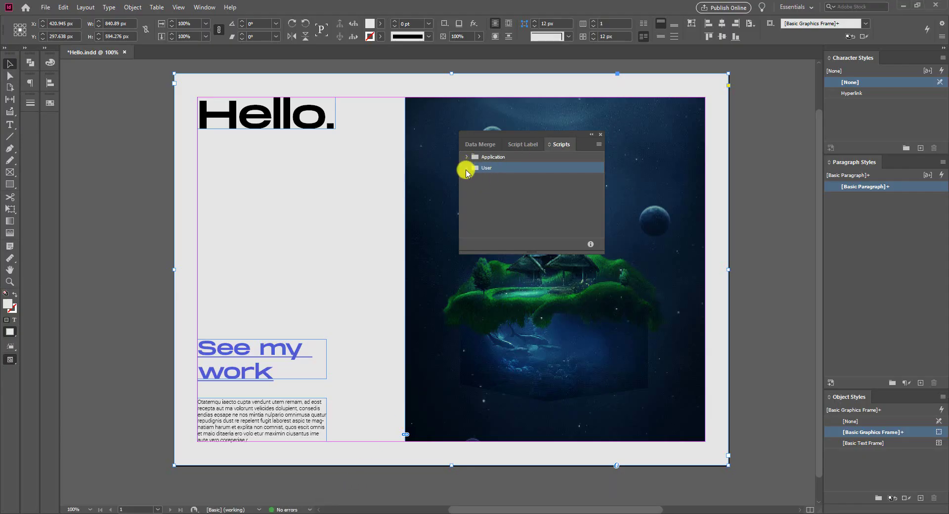
Run the INDD to HTML script from the User folder on the Hello layout.
left_click(507, 181)
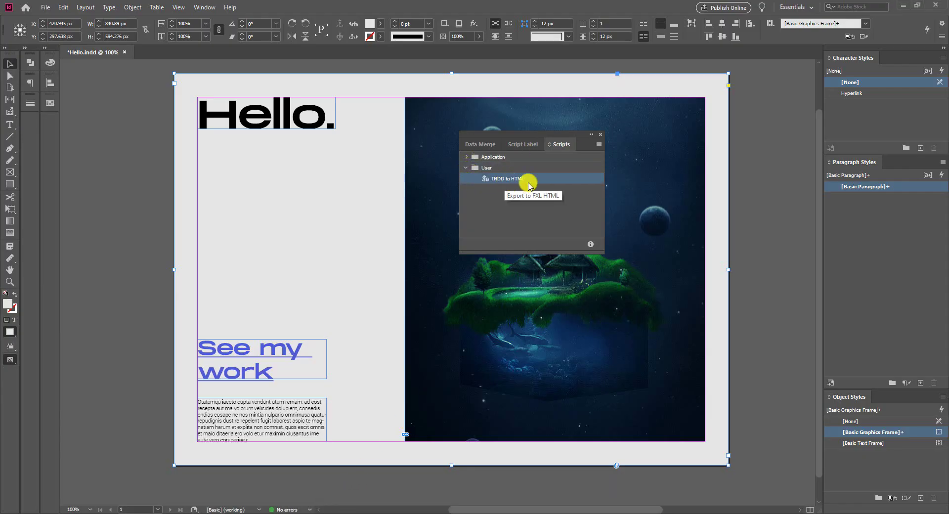
left_click_drag(547, 140, 430, 151)
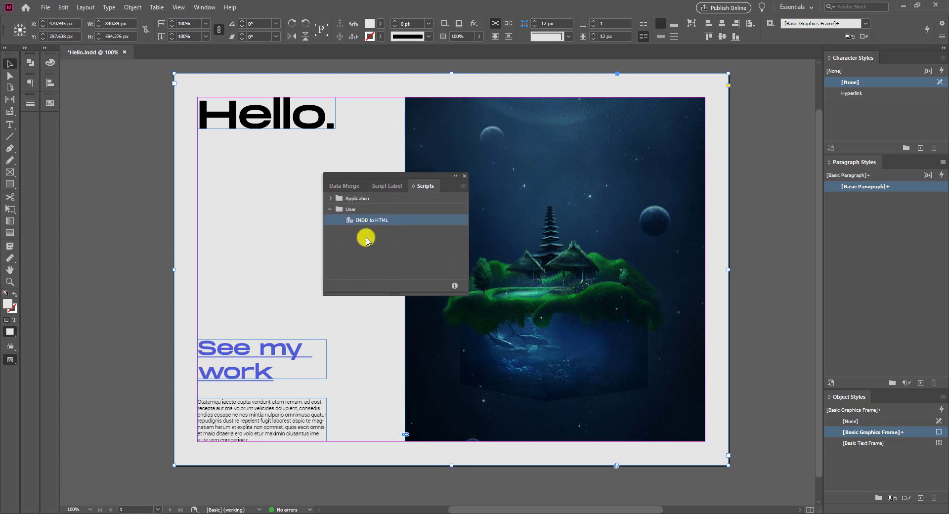
right_click(384, 224)
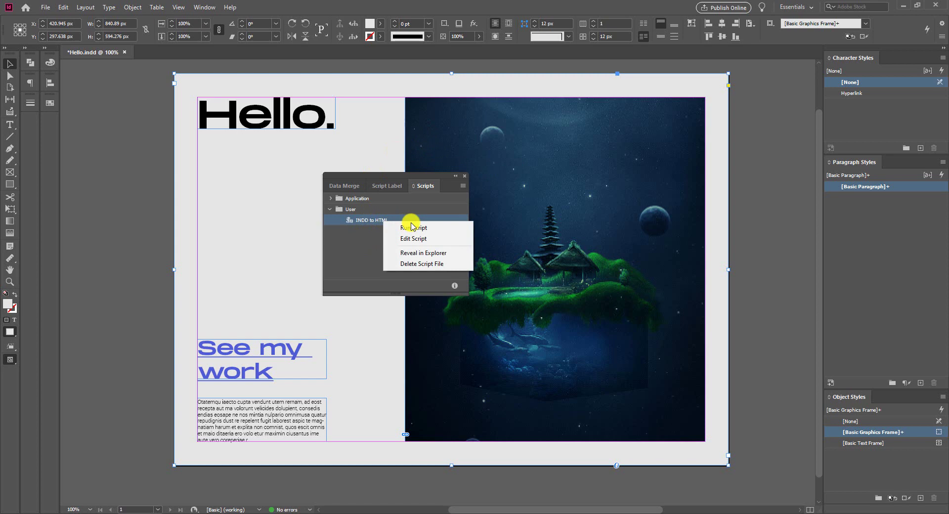
left_click(419, 228)
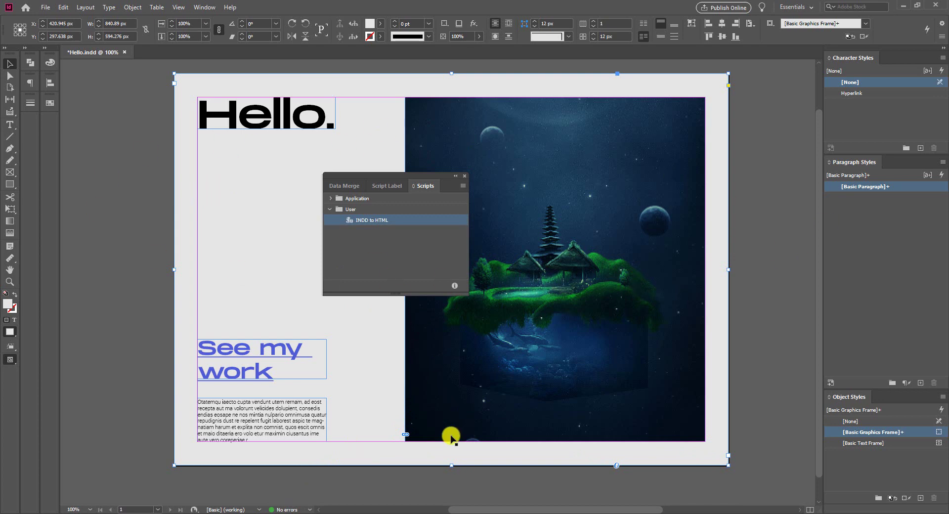
Open Hello.html from the Export INDD to HTML folder in Chrome.
mouse_move(290, 449)
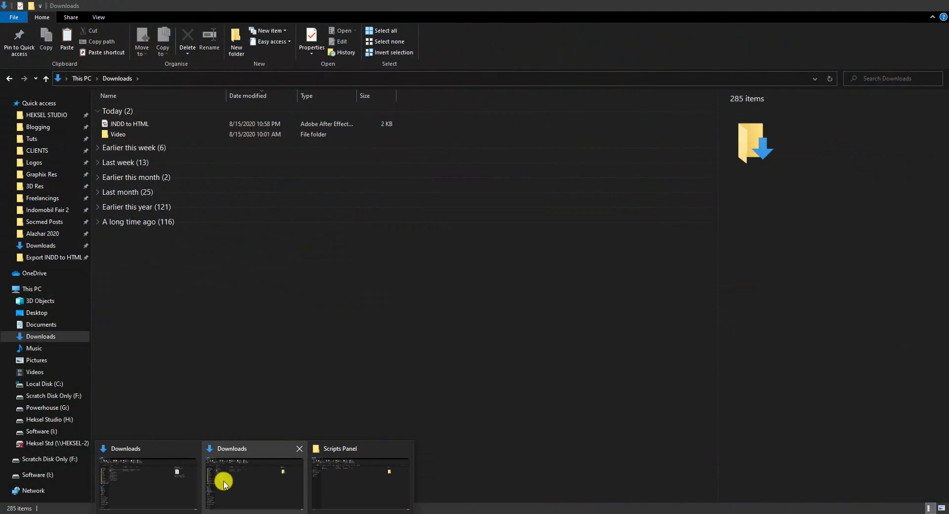
left_click(220, 479)
left_click(50, 257)
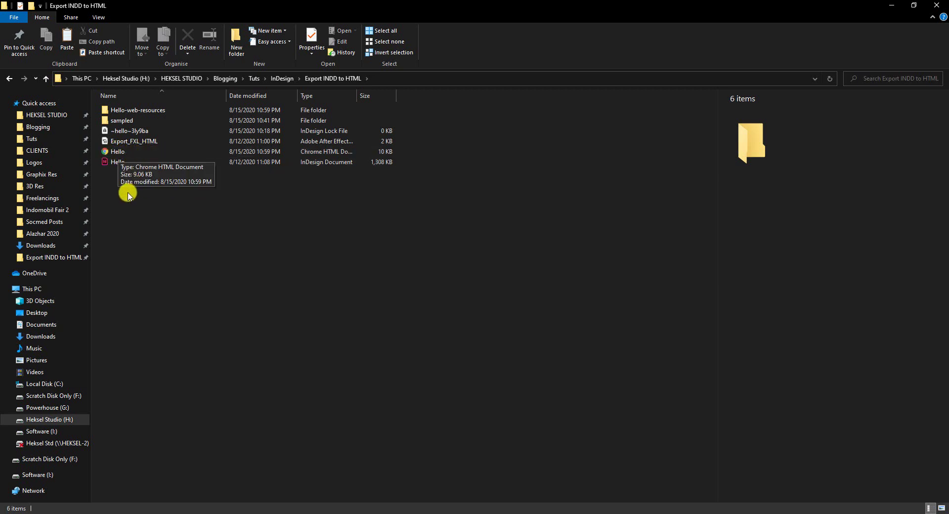
double_click(123, 154)
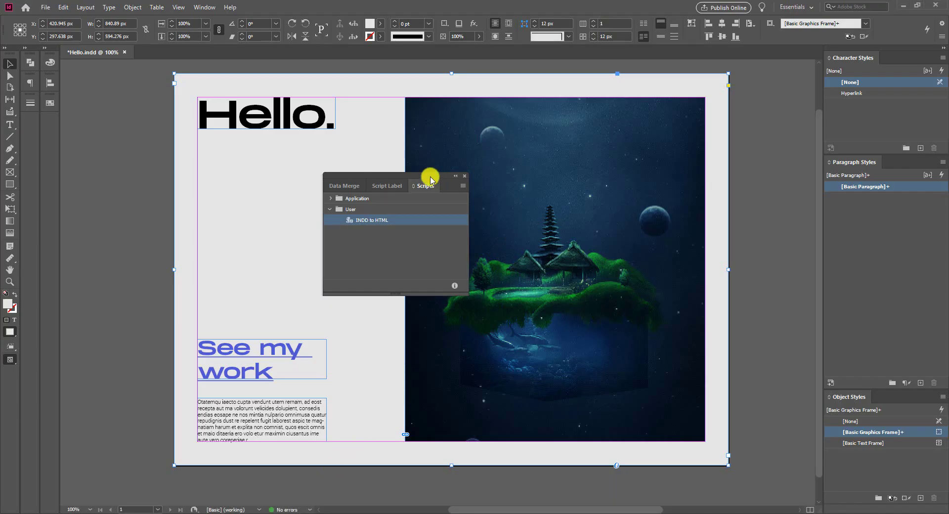
Close the Scripts panel and snap InDesign left and the Hello page right.
left_click(464, 175)
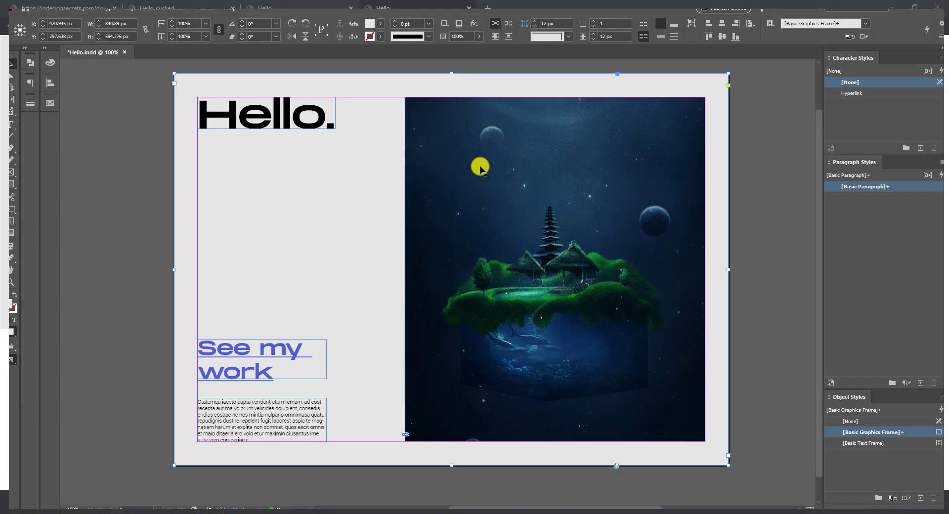
key("super+Left")
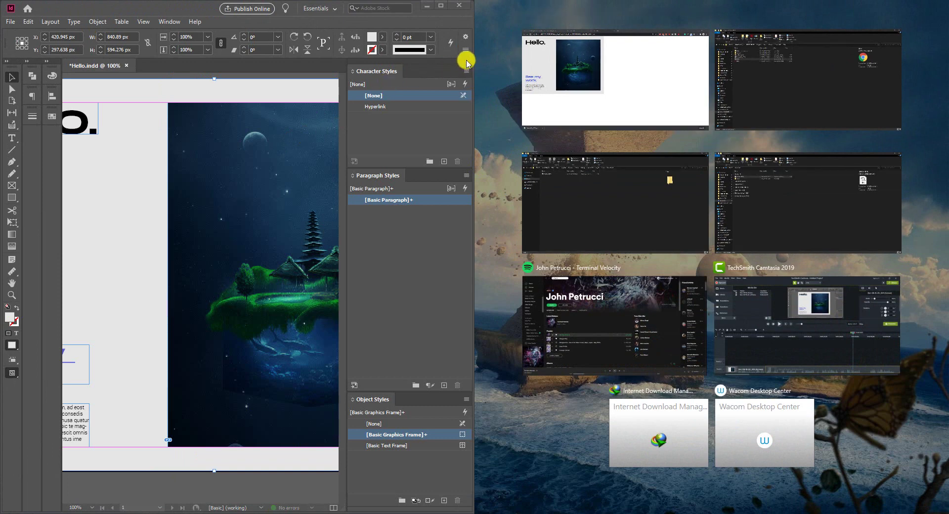
key("Return")
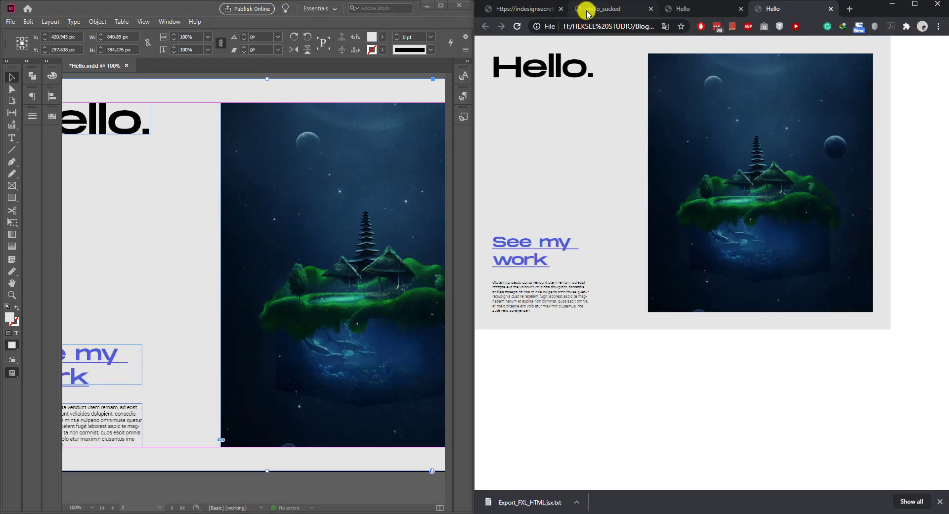
Zoom the layout to 50% and test the See my work link to hekselstudio.com.
left_click(282, 186)
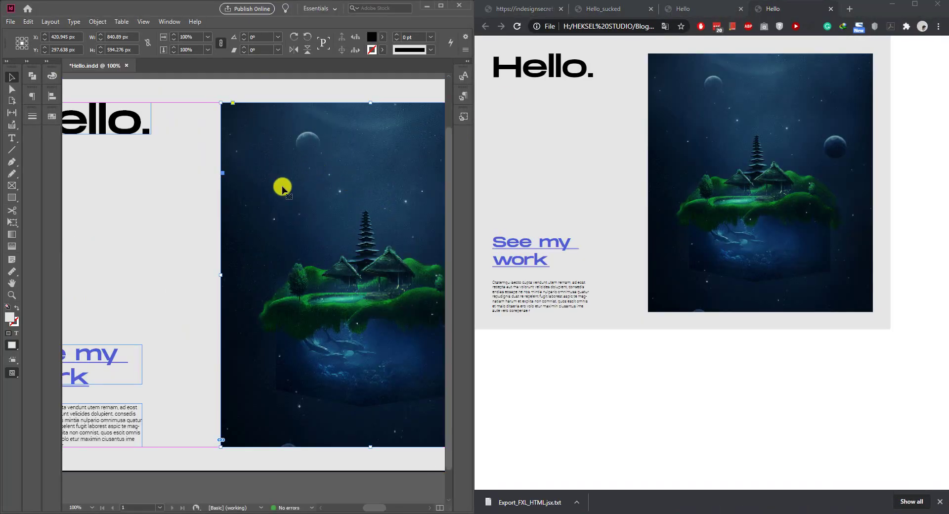
key("z")
left_click(260, 224, "alt")
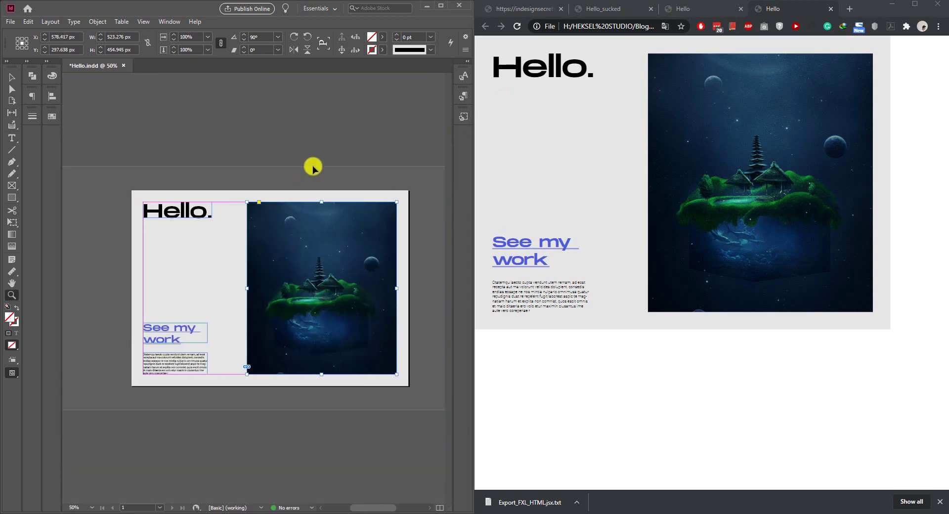
left_click(316, 163)
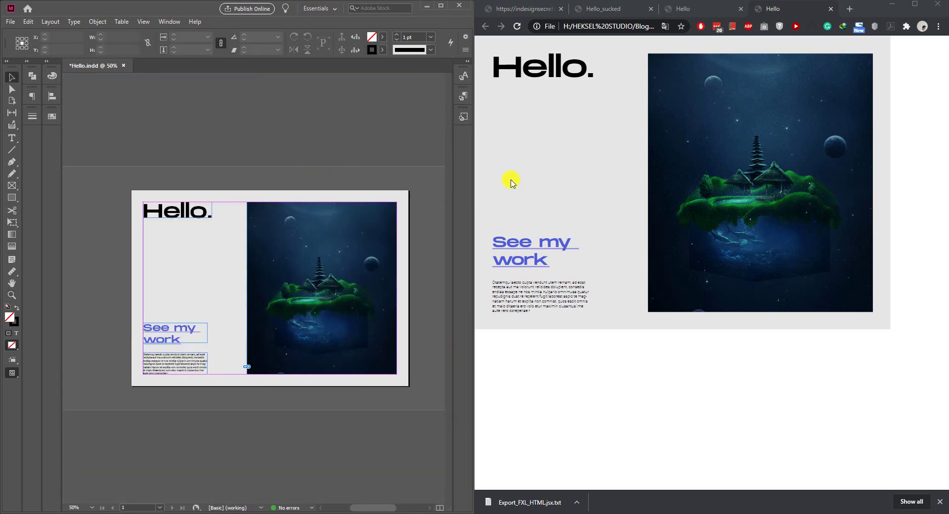
left_click(523, 249)
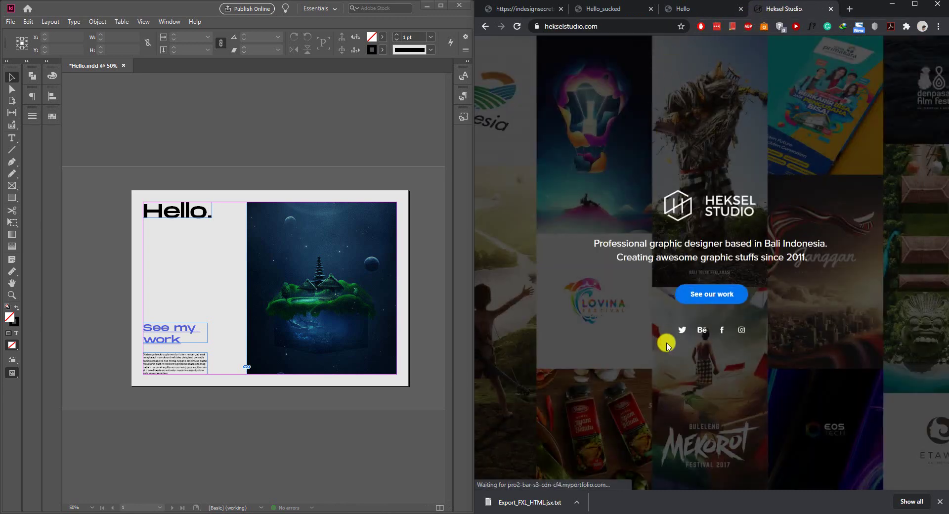
left_click(708, 10)
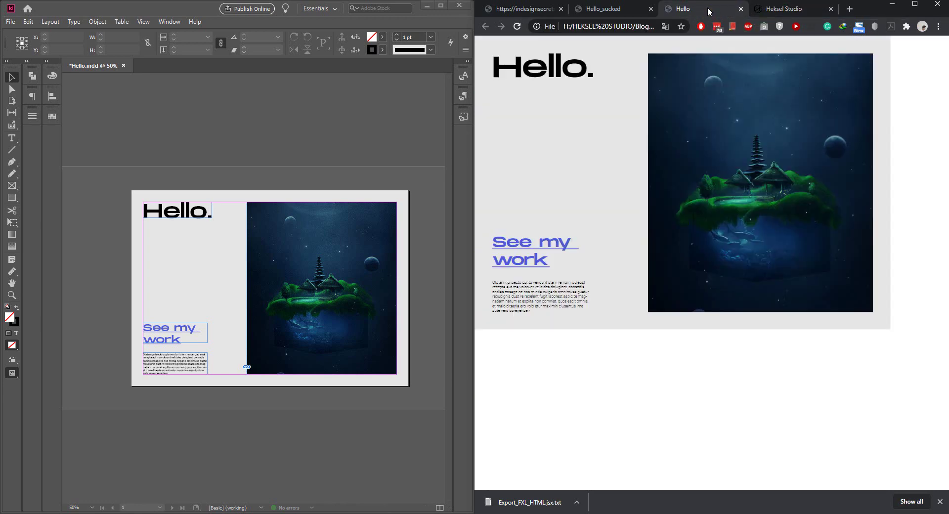